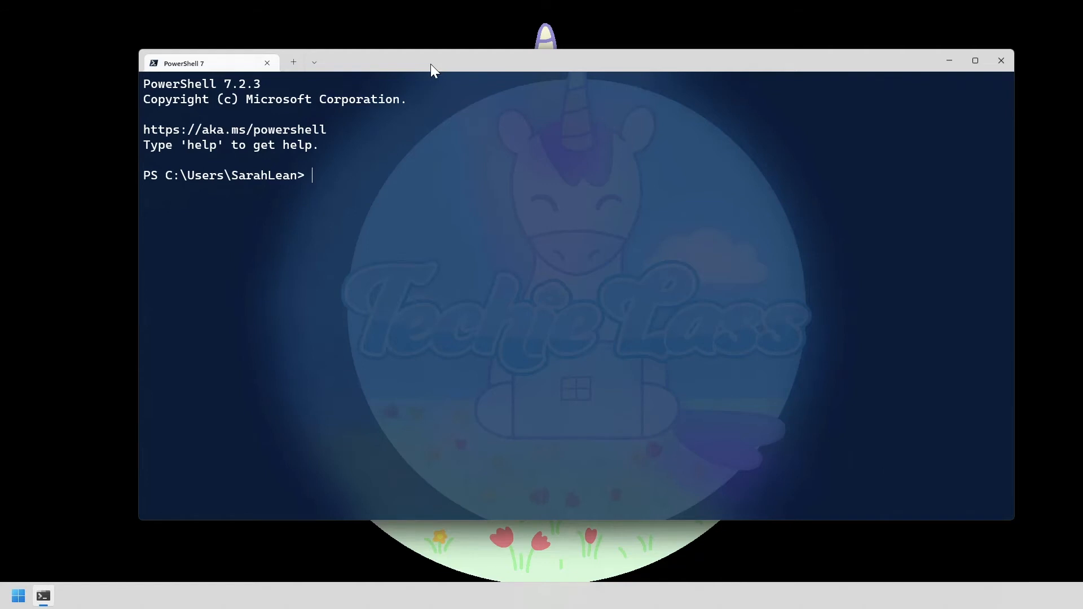
text(az stor)
text(age account check-name --name techielassstorage)
Run az storage account check-name for techielassstorage, then rerun it with --output table.
key(Return)
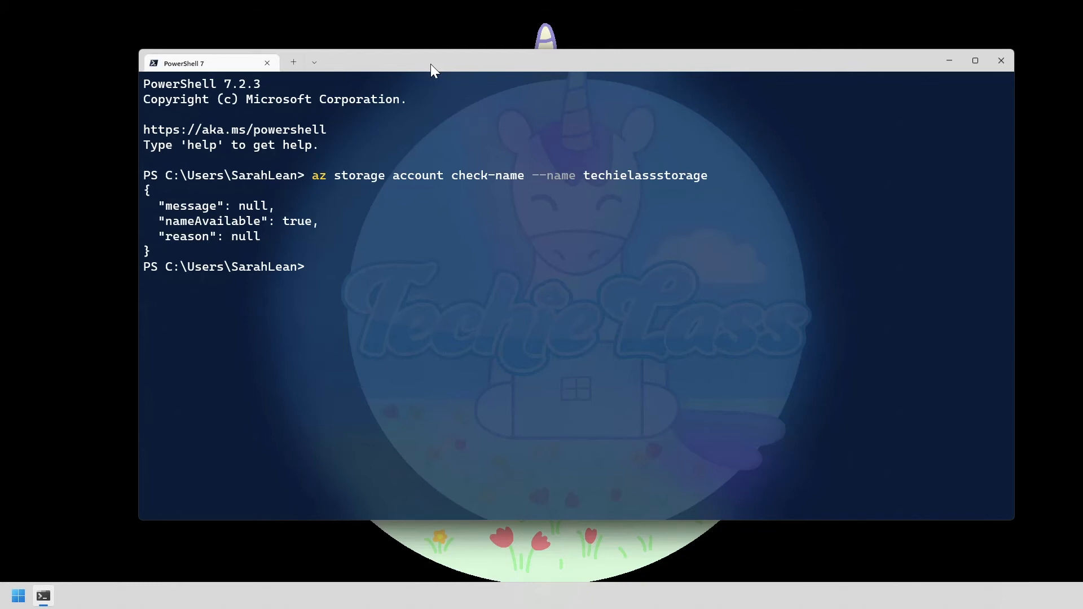
key(Up)
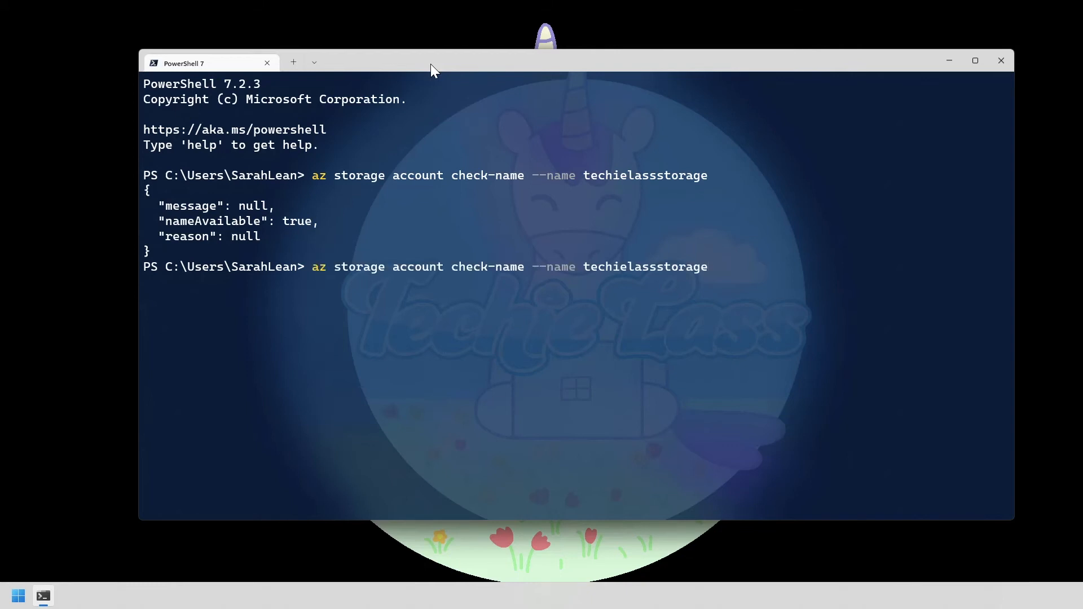
text(--output table)
key(Return)
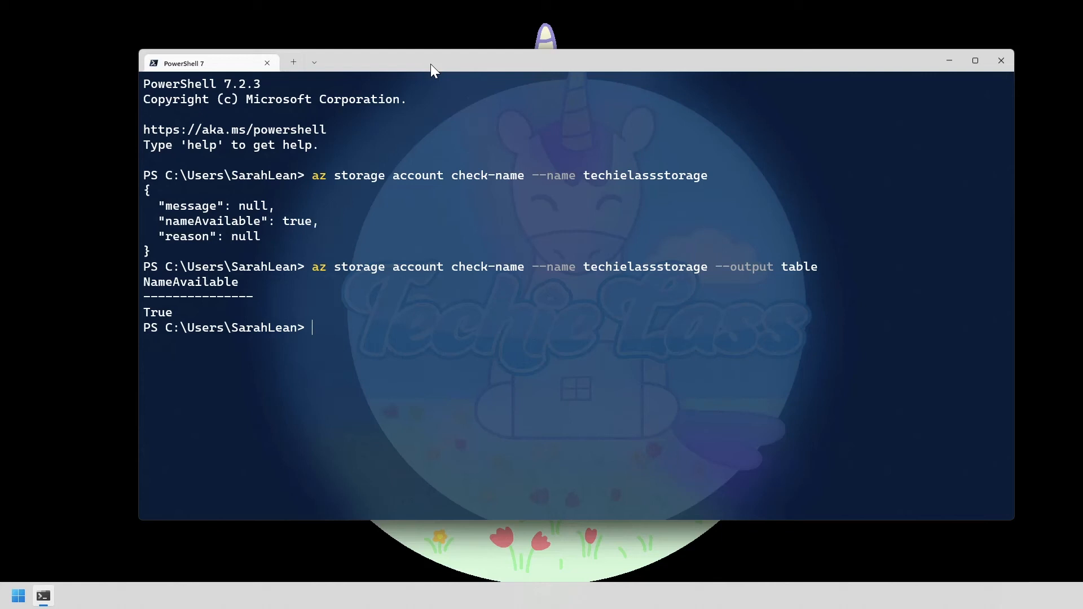
Clear the terminal and run Get-AzStorageAccountNameAvailability for techielassstorage, confirming it is available.
key(ctrl+l)
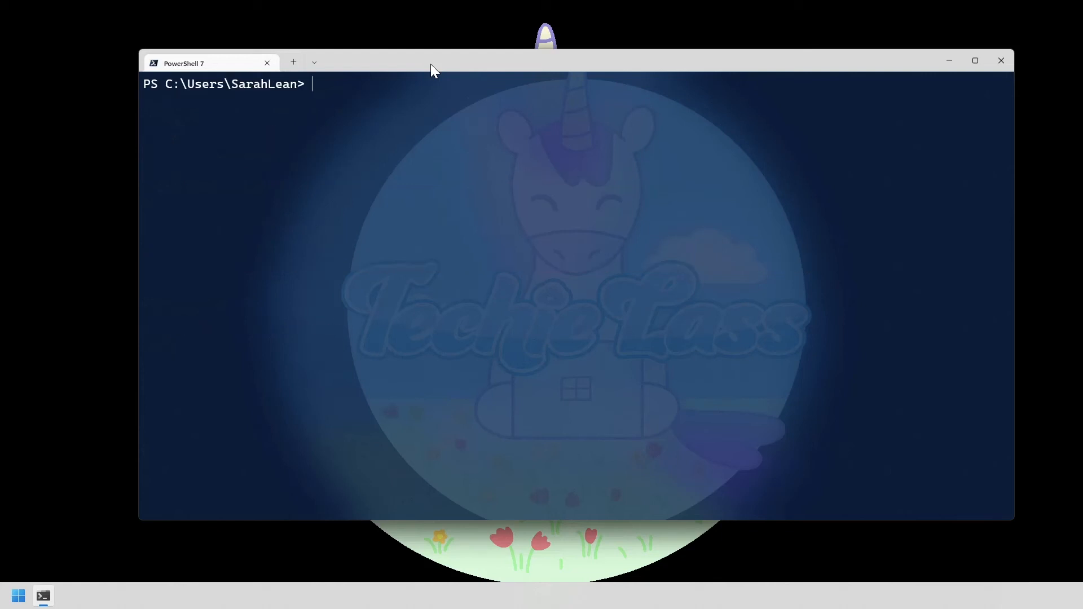
text(get-azsto)
key(Tab)
text(name)
key(Tab)
text(-name techielas)
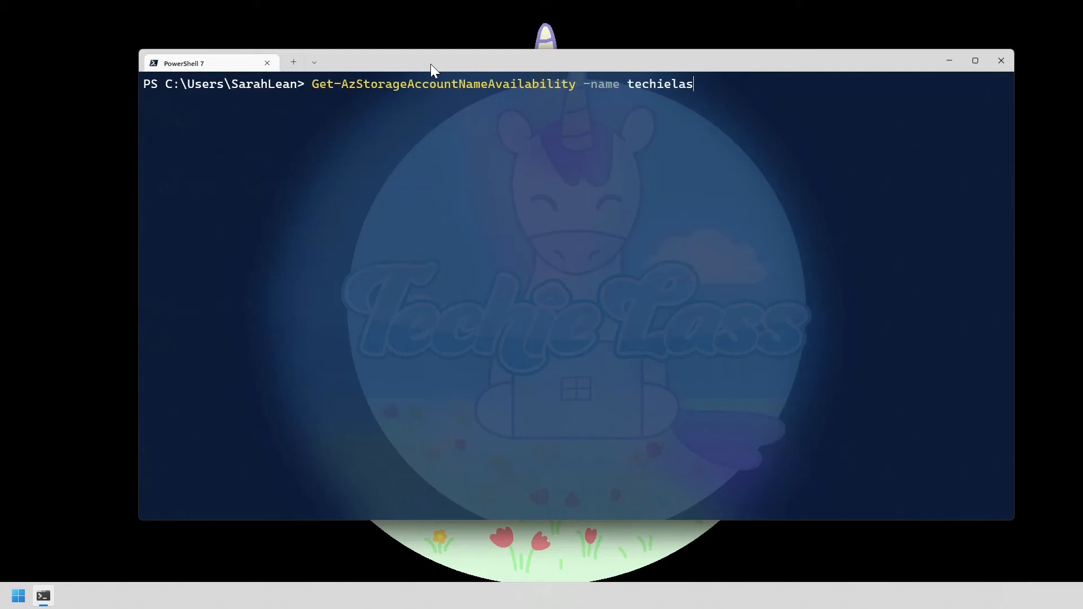
text(sstorage)
key(Return)
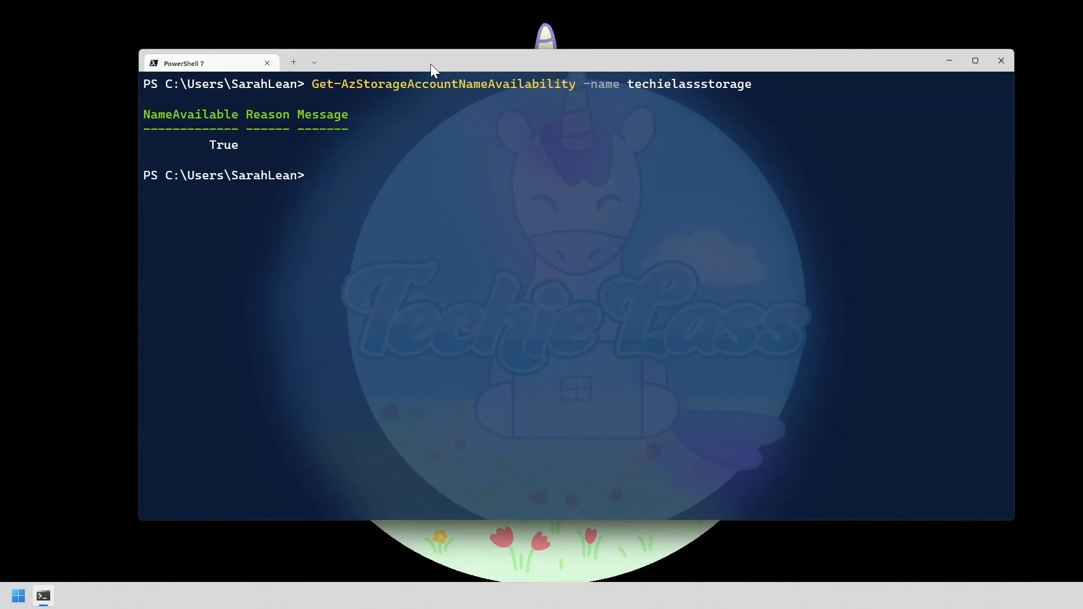
Rerun the cmdlet with a shorter second name, which is reported as already taken.
key(Up)
key(BackSpace)
key(BackSpace)
key(BackSpace)
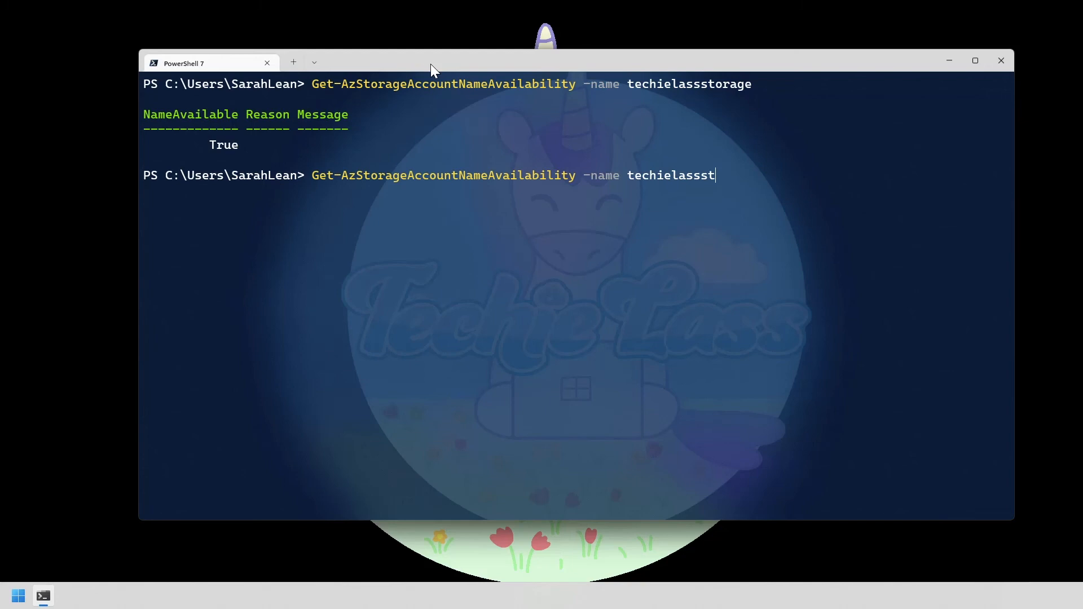
key(BackSpace)
key(BackSpace)
key(BackSpace)
text(sarah)
key(Return)
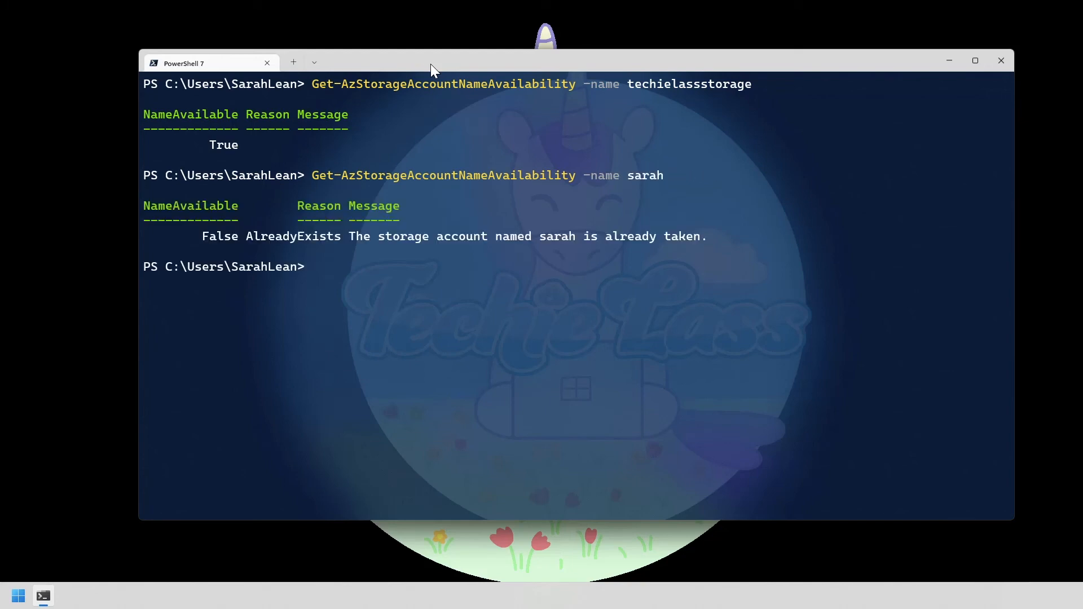